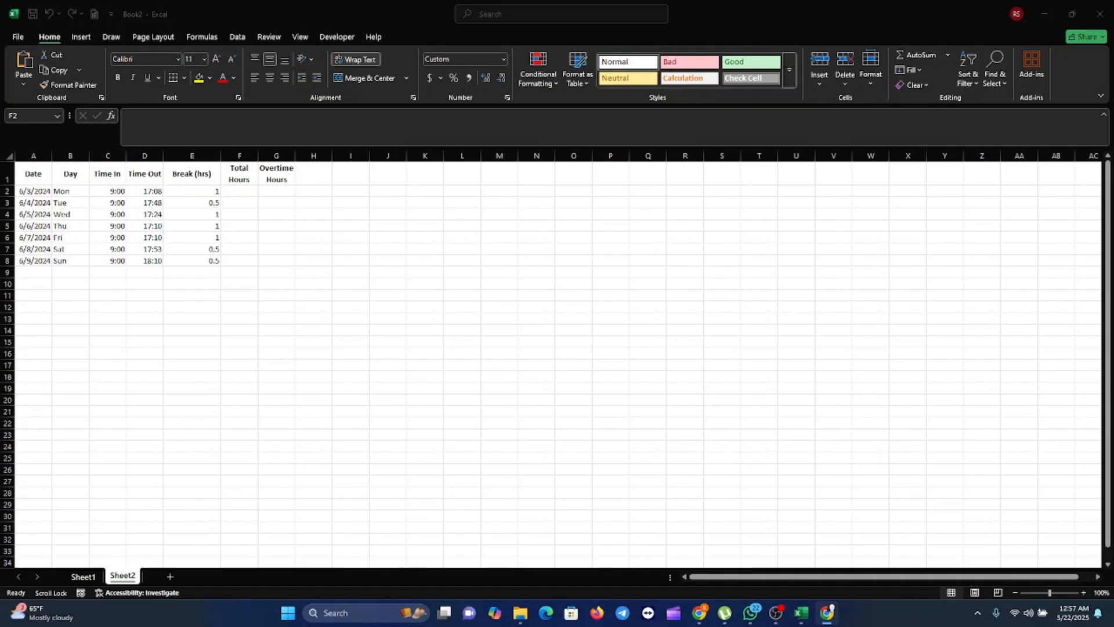
left_click(196, 327)
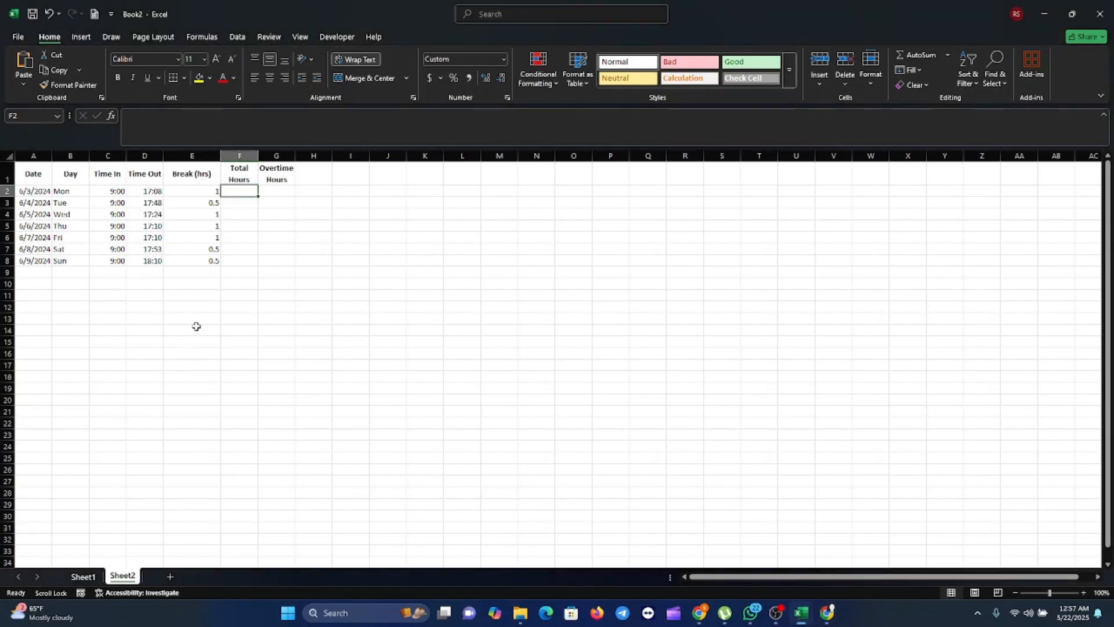
scroll(196, 327, "down", 3)
scroll(196, 326, "up", 3)
key("alt+Tab")
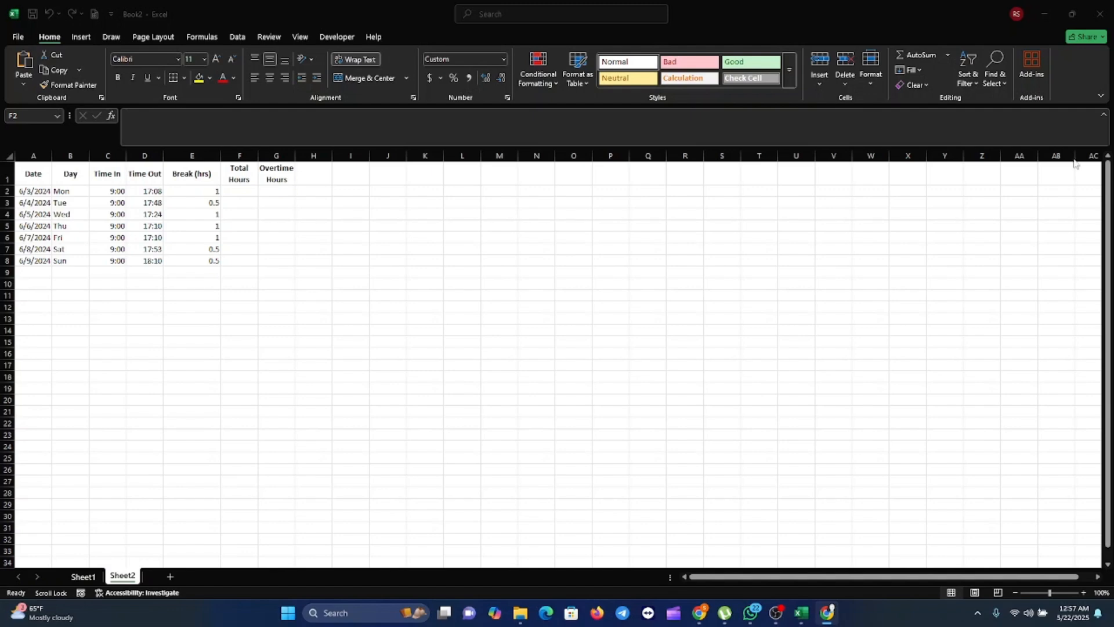
Enter the formula =(D2 - C2) * 24 - E2 in F2 to calculate Monday's total hours
left_click(235, 188)
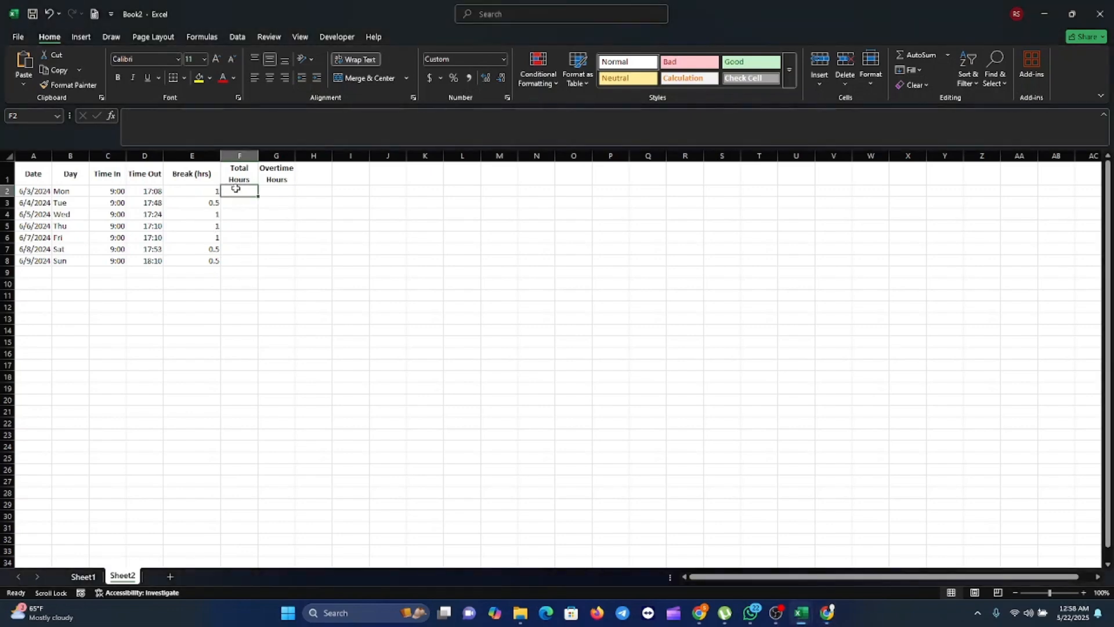
type("=(D2 - C2) * 24 - E2")
left_click(206, 119)
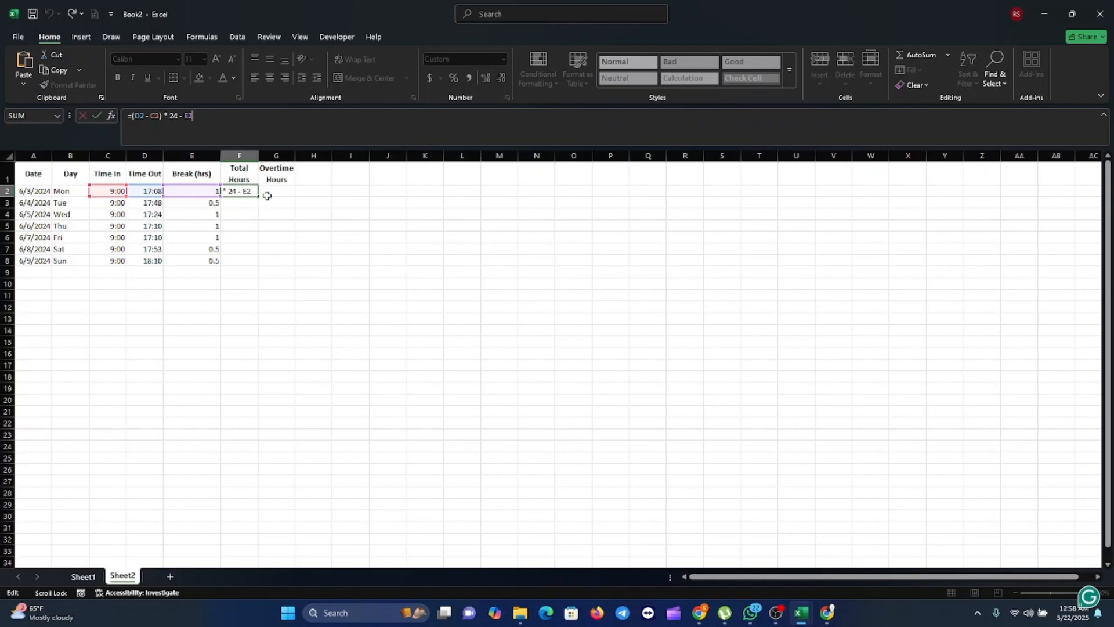
left_click(310, 232)
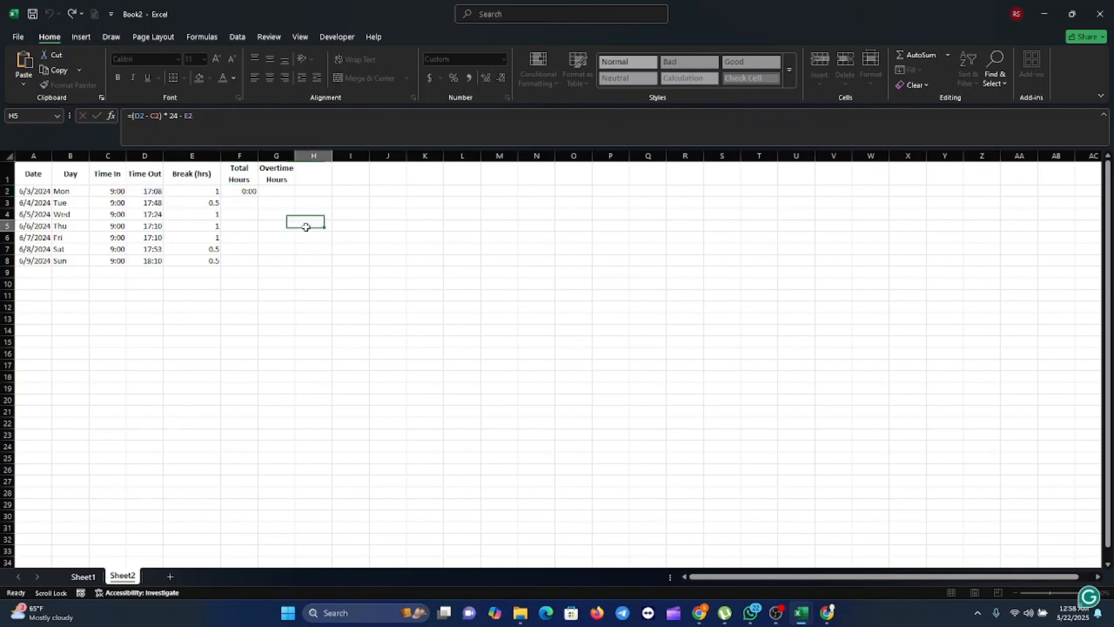
left_click(248, 191)
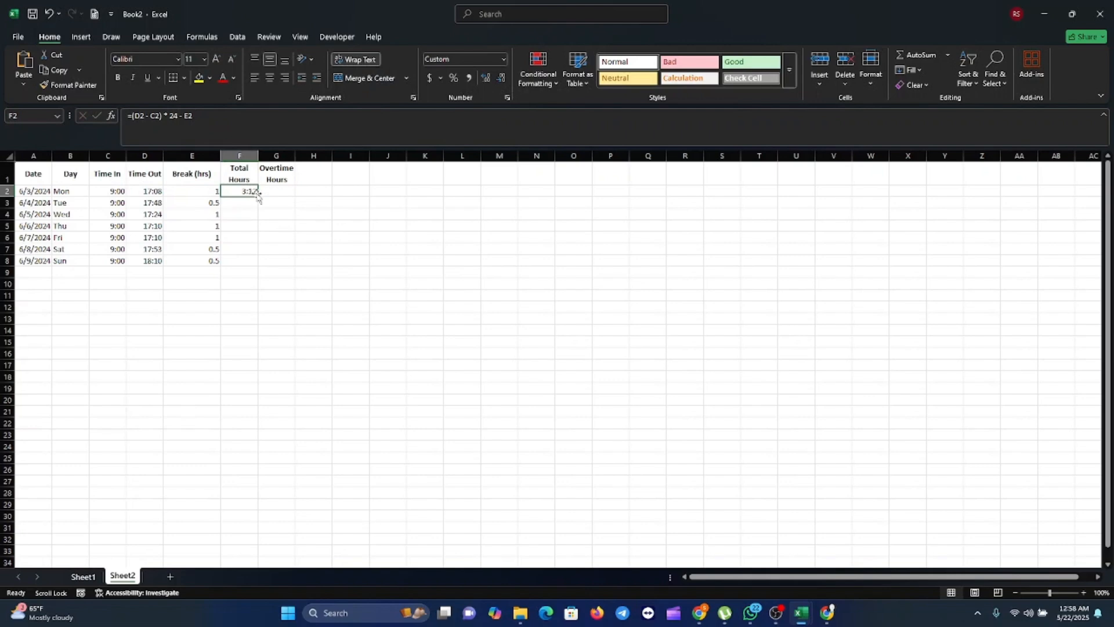
Fill the total hours formula from F2 down to F8
left_click_drag(259, 198, 251, 264)
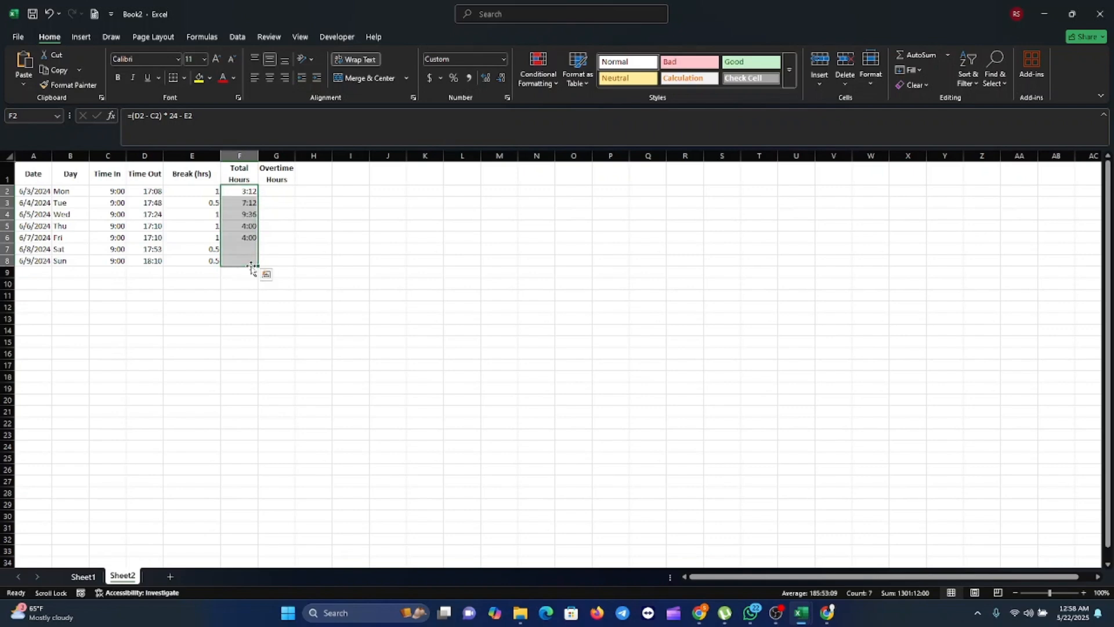
left_click(248, 331)
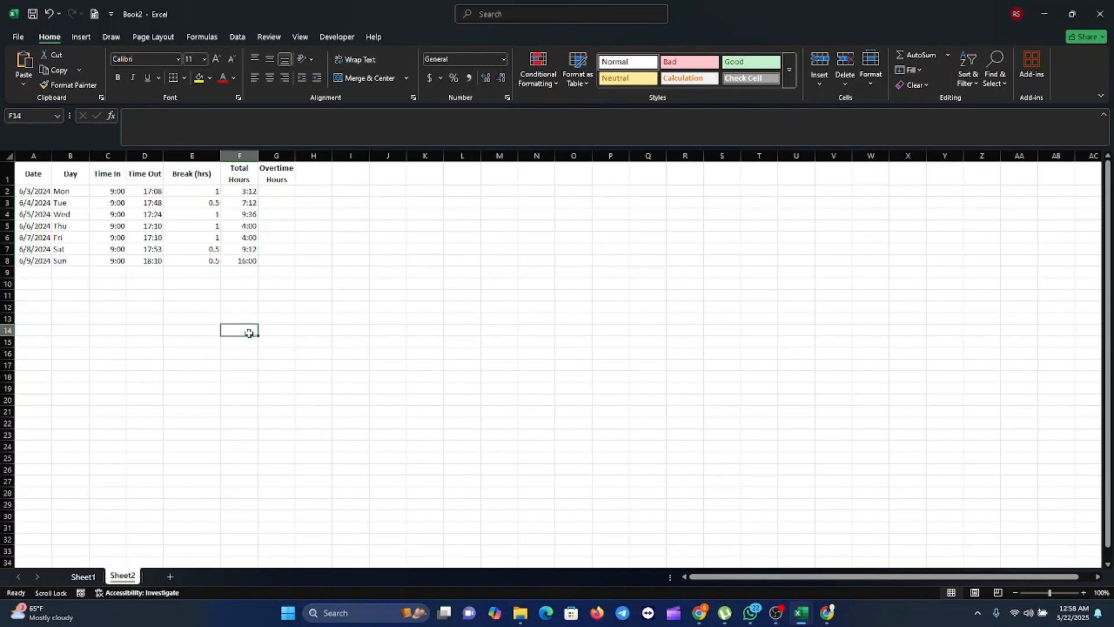
key("alt+Tab")
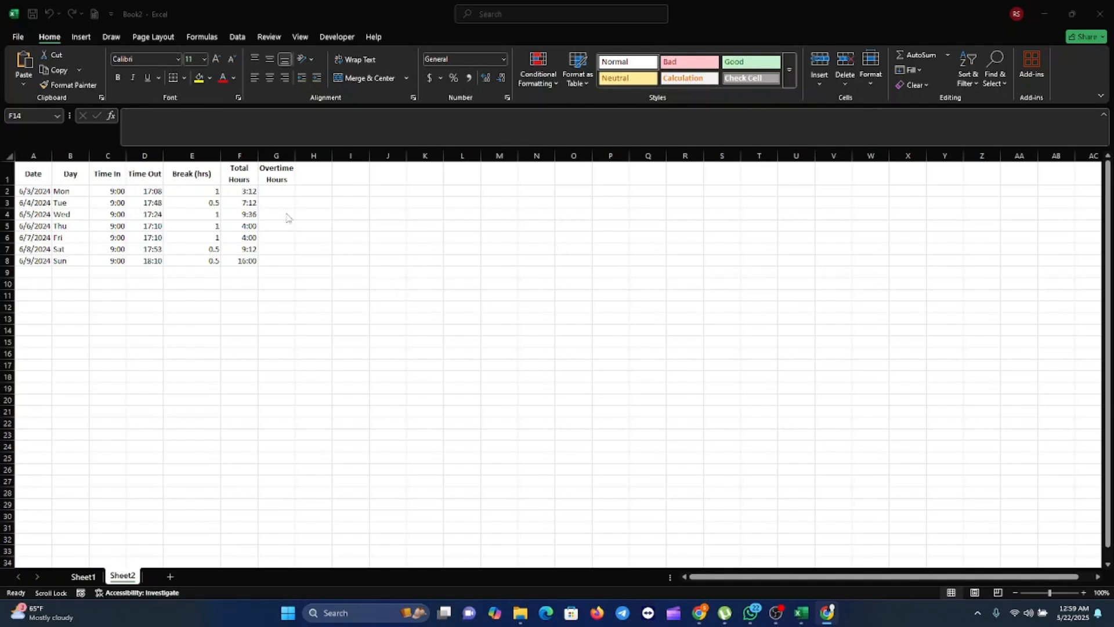
Enter the overtime formula =IF(F2 > 8, F2 - 8, 0) in G2 and fill it down to G8
left_click(275, 190)
left_click(276, 190)
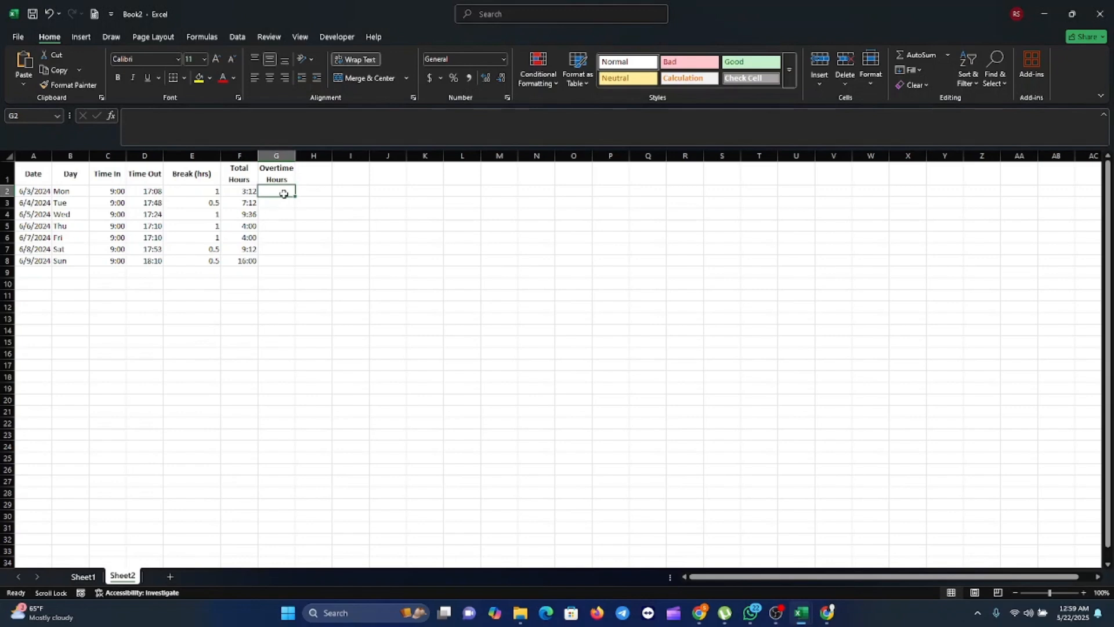
type("=IF(F2 > 8, F2 - 8, 0)")
left_click_drag(294, 197, 292, 268)
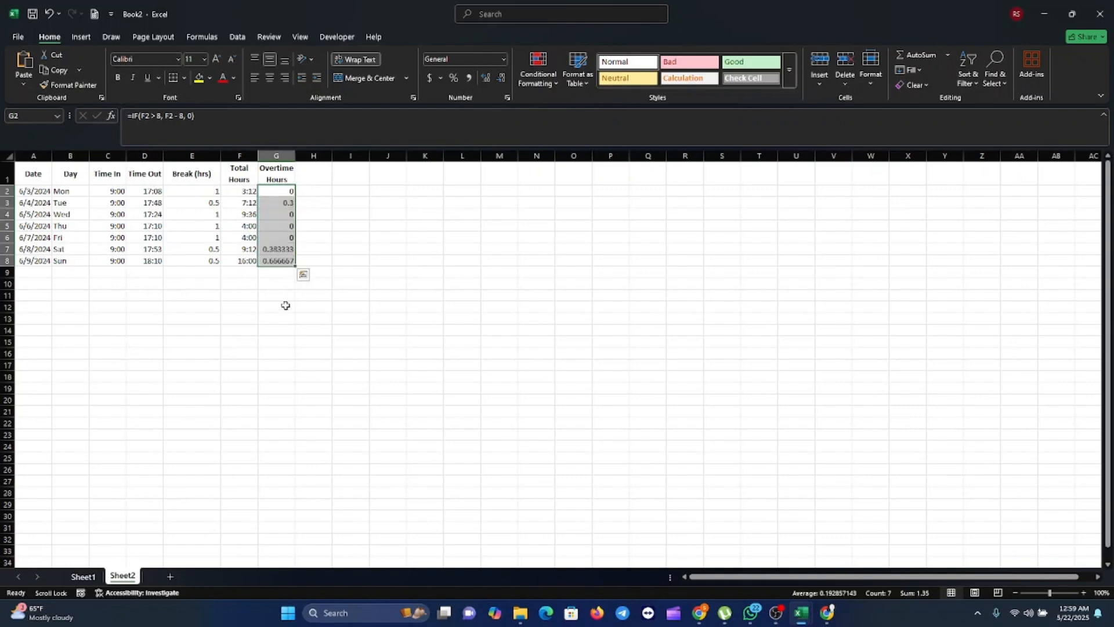
Display the overtime hours in G2:G8 with two decimal places
left_click(487, 79)
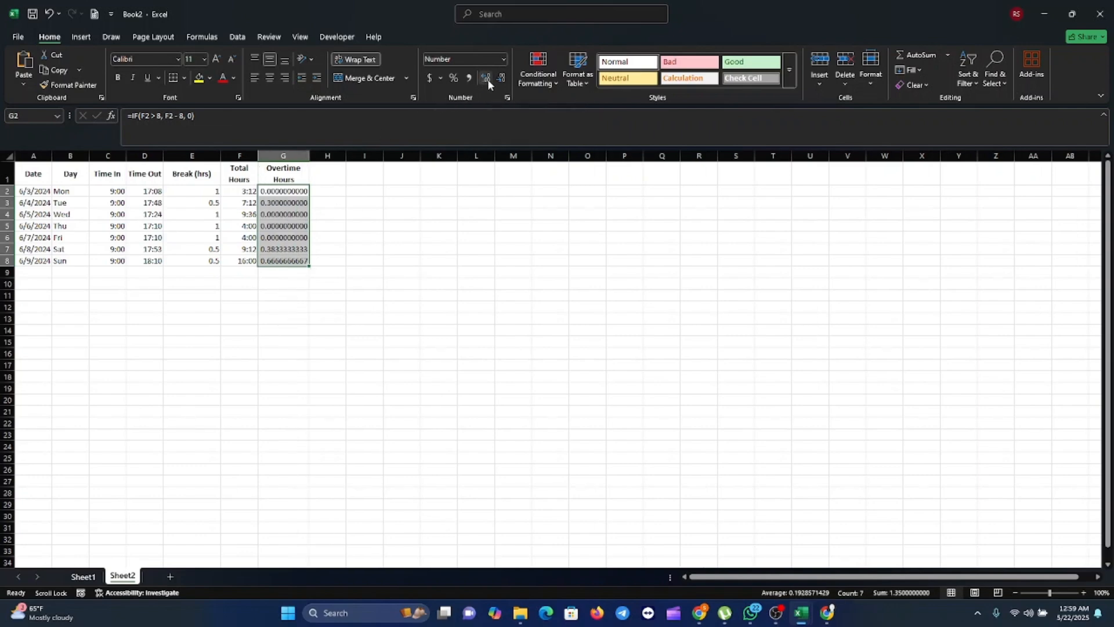
left_click(502, 79)
left_click(501, 79)
left_click(502, 79)
left_click(502, 79)
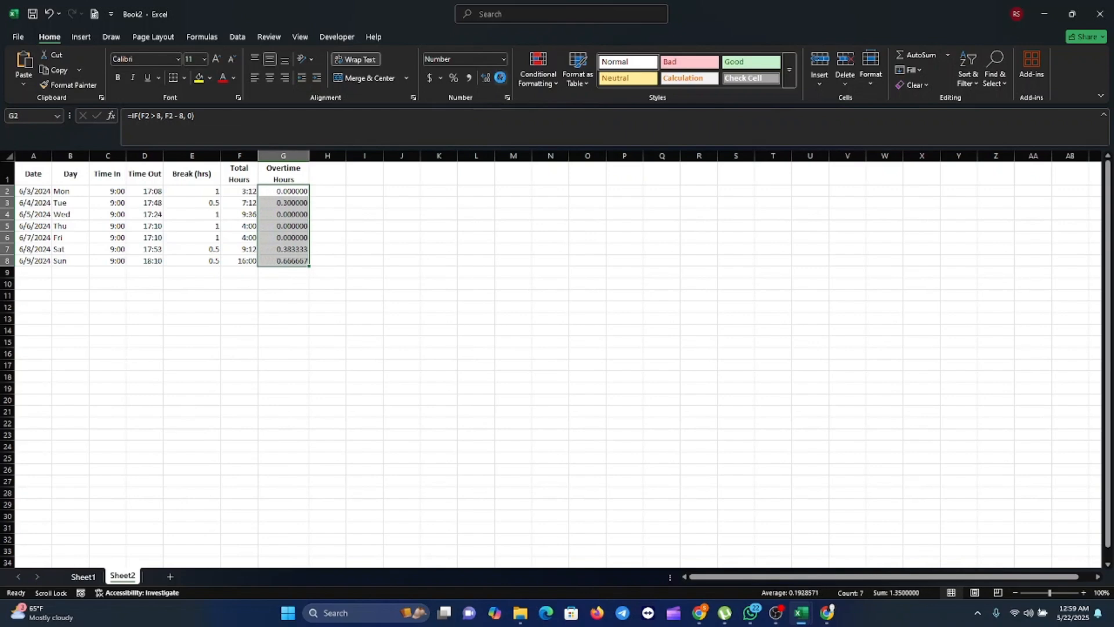
left_click(501, 79)
left_click(501, 79)
left_click(502, 79)
left_click(502, 80)
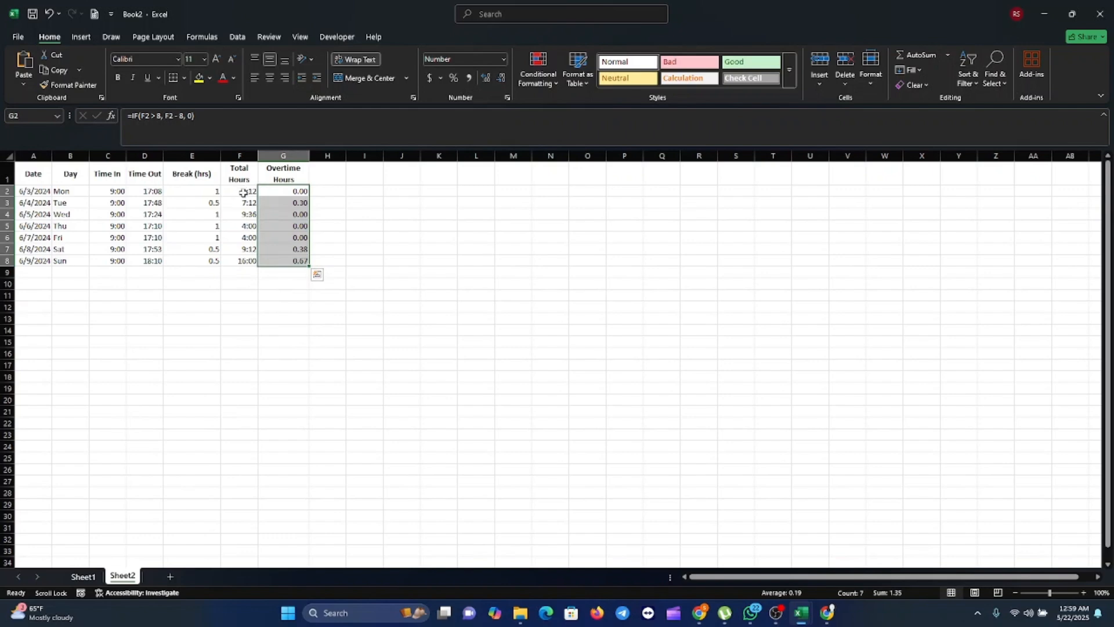
left_click(312, 352)
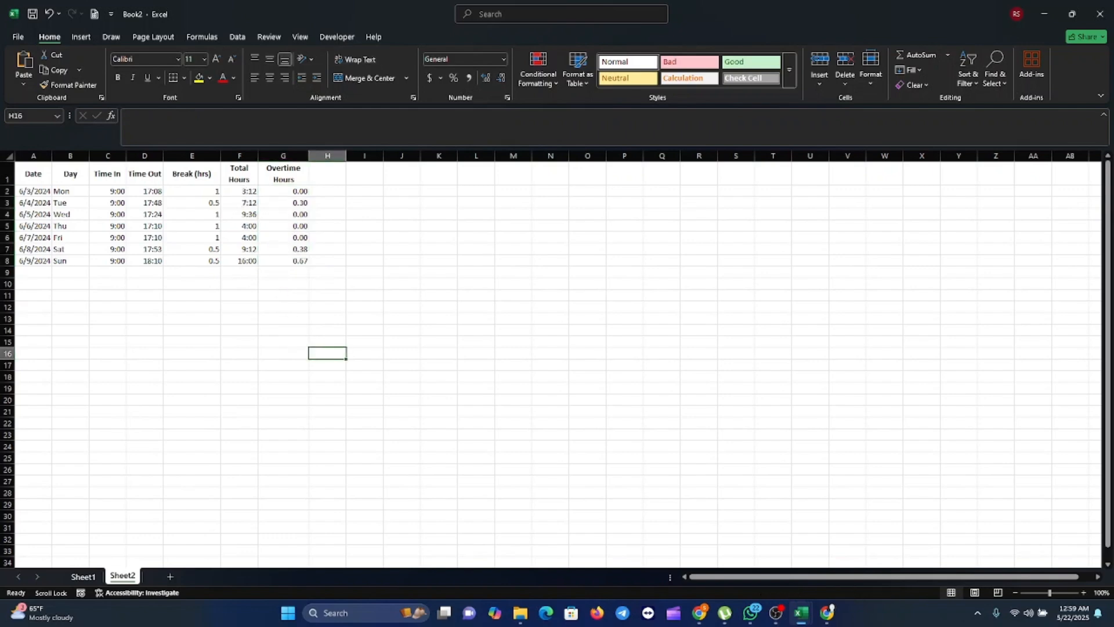
left_click(827, 613)
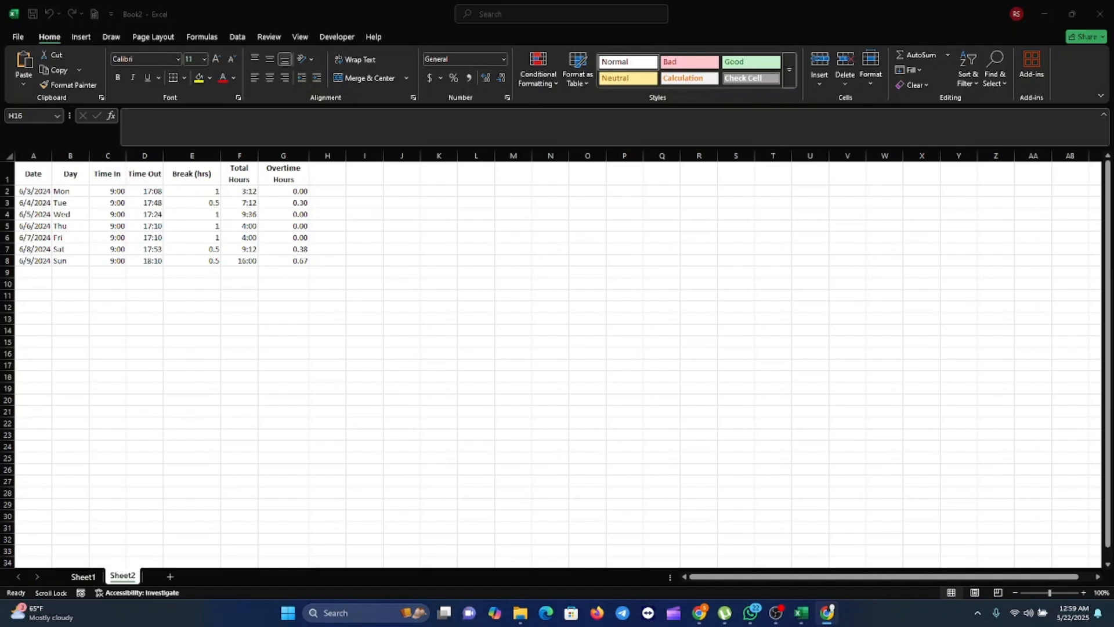
Sum the total hours column in F9 with the formula =SUM(F2:F8)
left_click(238, 273)
left_click(238, 273)
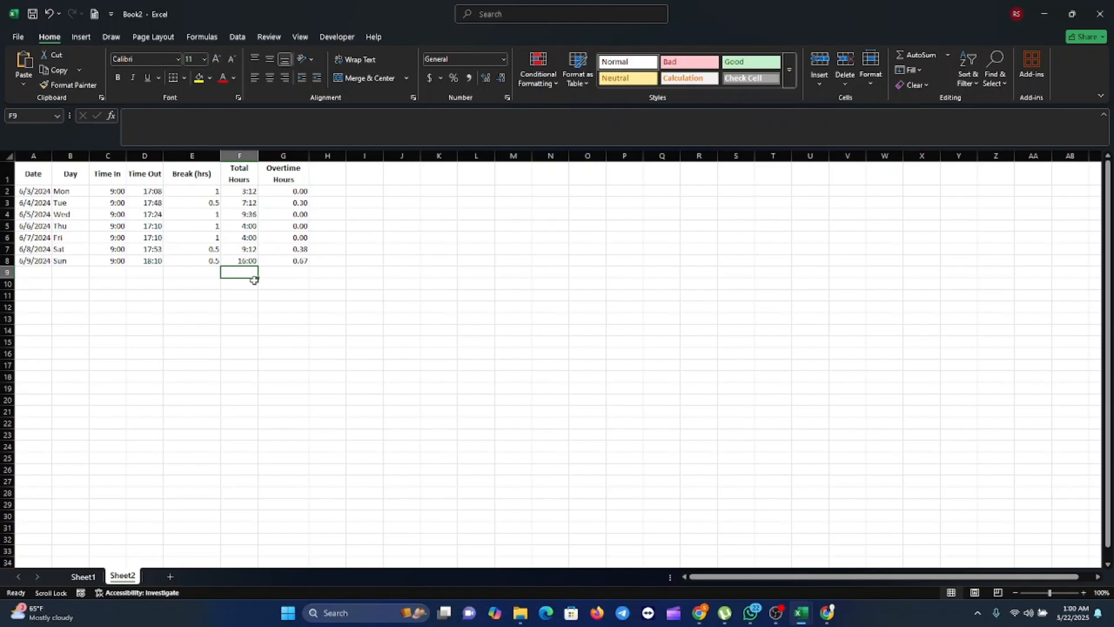
type("=")
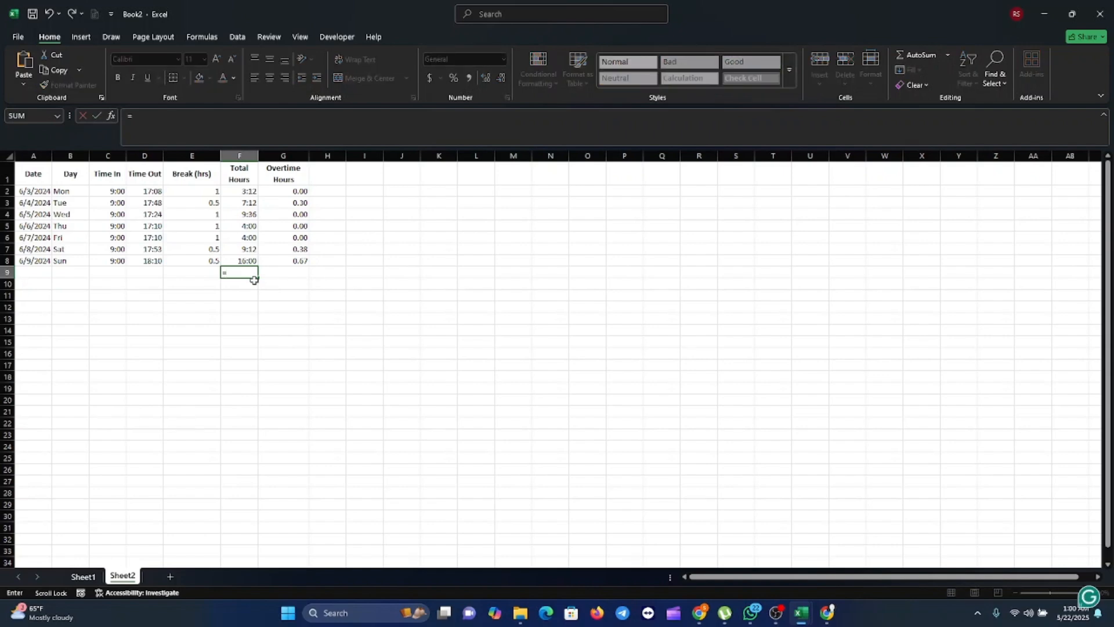
type("SUM")
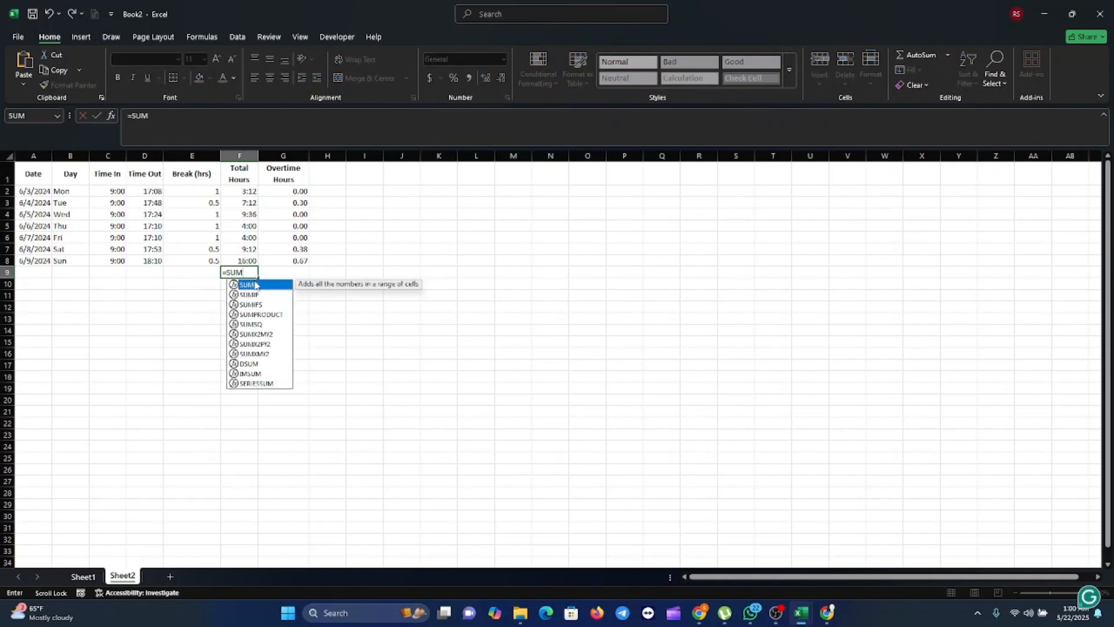
double_click(259, 286)
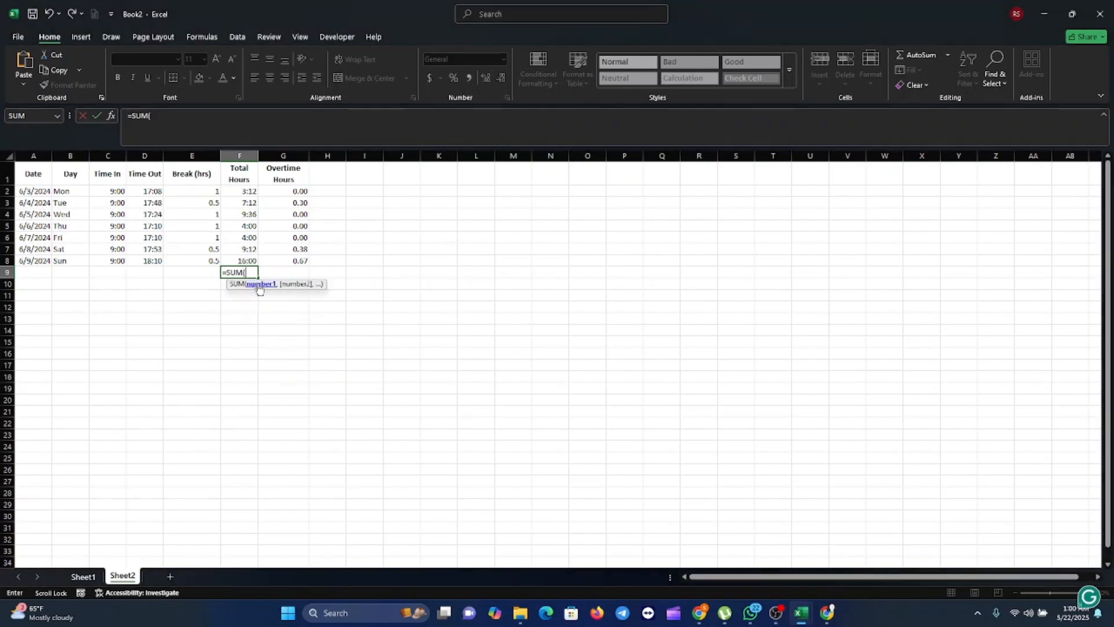
left_click_drag(249, 190, 256, 274)
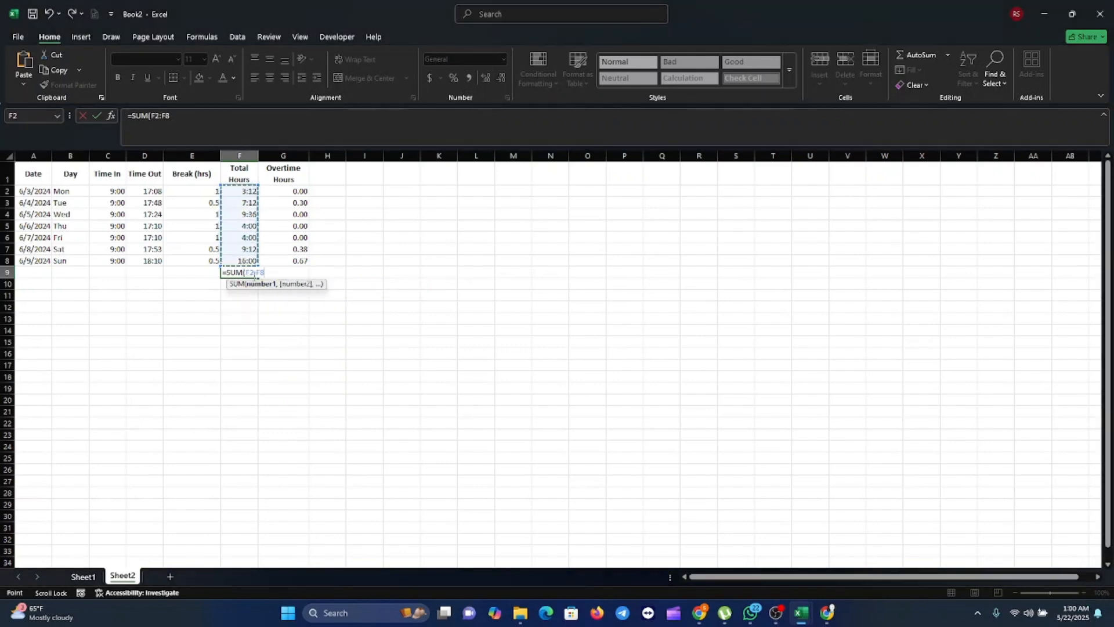
type(")")
key("Tab")
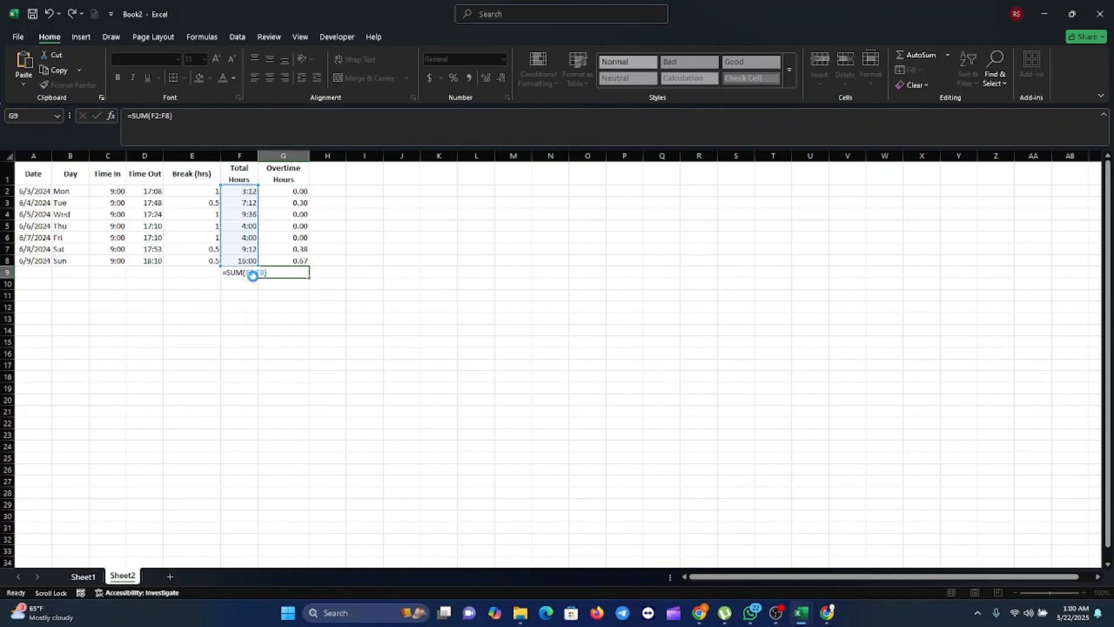
left_click(255, 282)
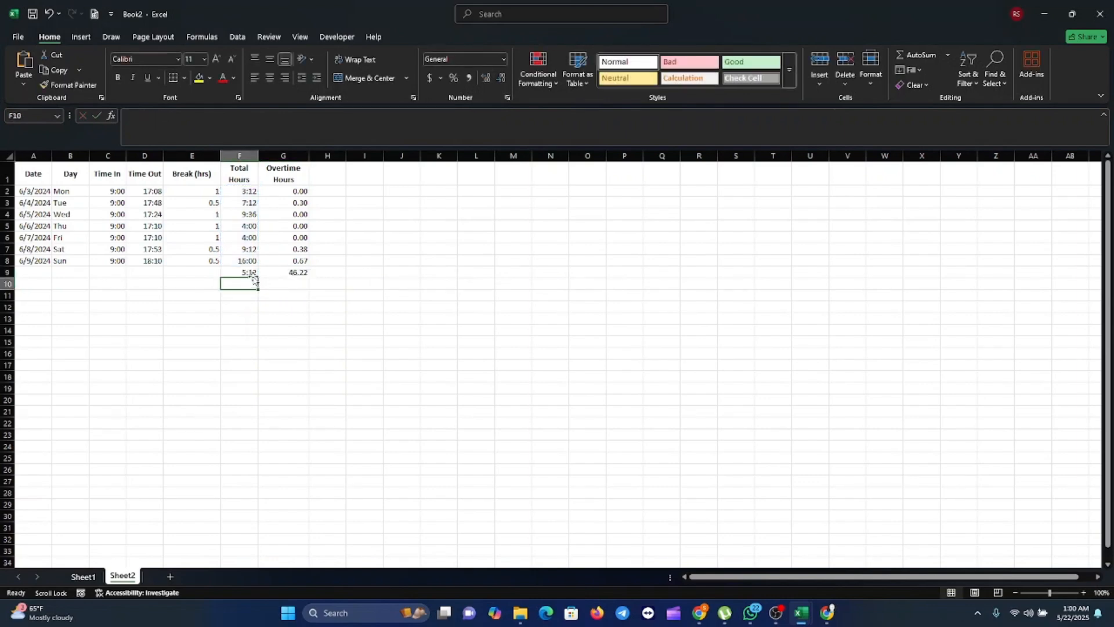
left_click(271, 328)
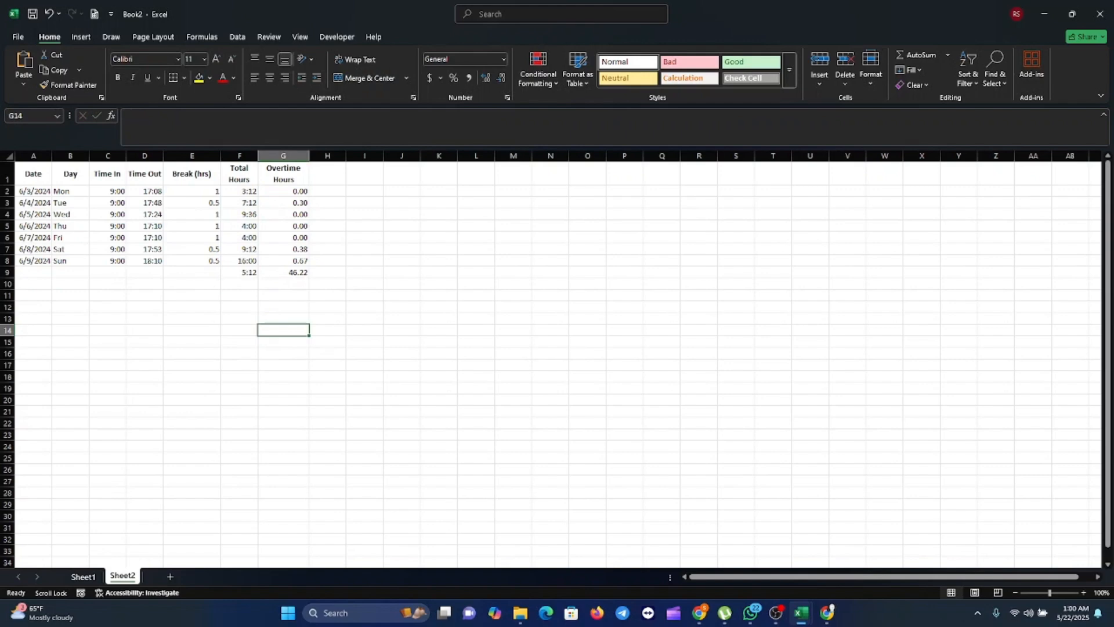
key("alt+Tab")
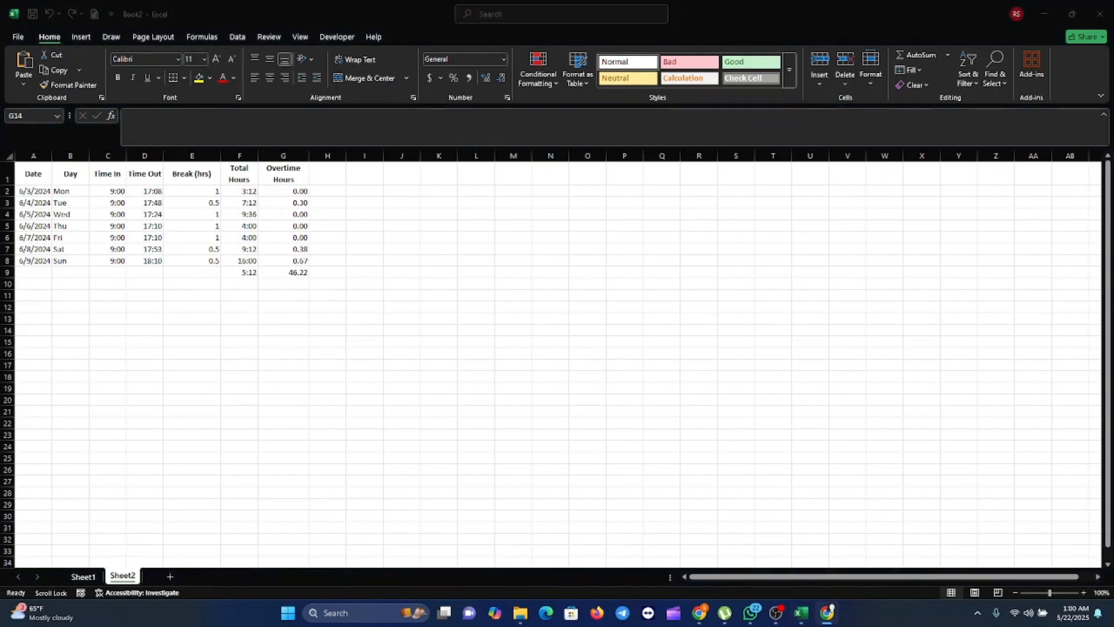